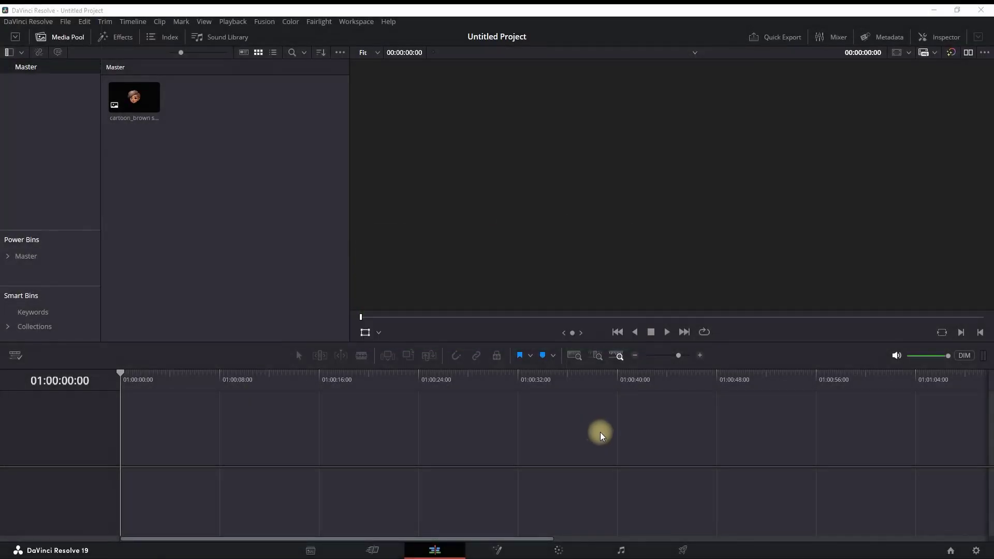
# Place cartoon_brown skin.png on a new timeline, Timeline 1
pyautogui.moveTo(135, 97); pyautogui.dragTo(140, 411)
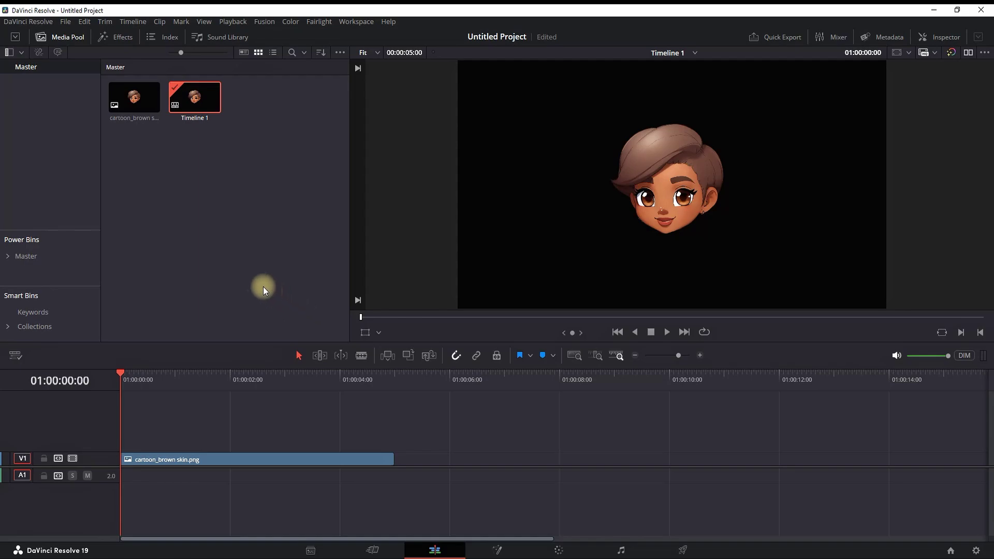
# Find Paper Edge by searching 'paper' and apply it to the V1 cartoon clip
pyautogui.click(115, 38)
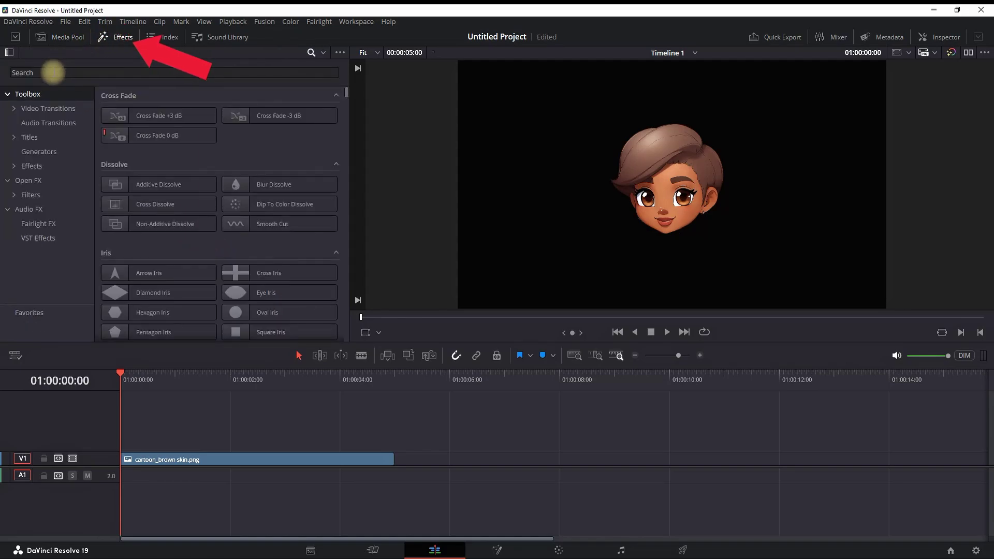
pyautogui.click(33, 166)
pyautogui.click(97, 72)
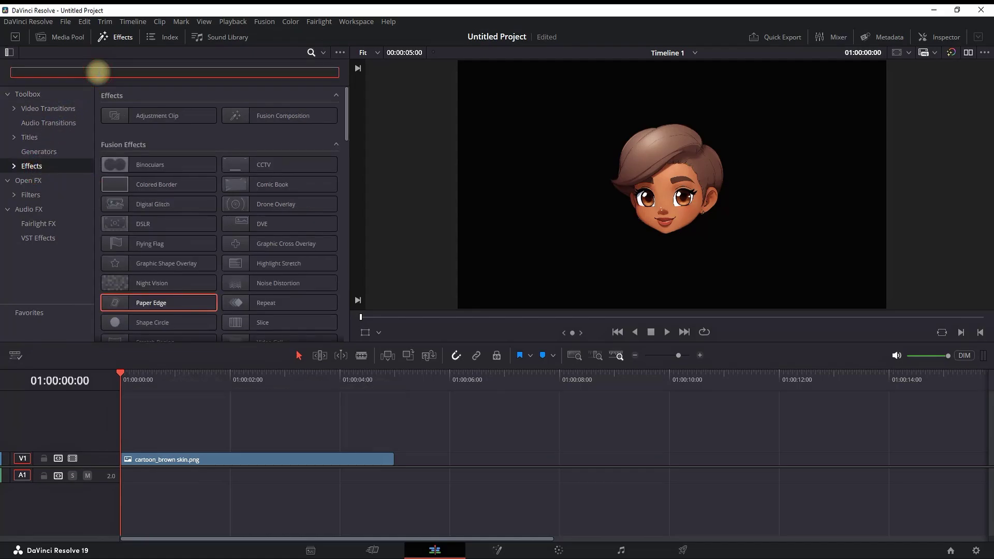
pyautogui.write('paper')
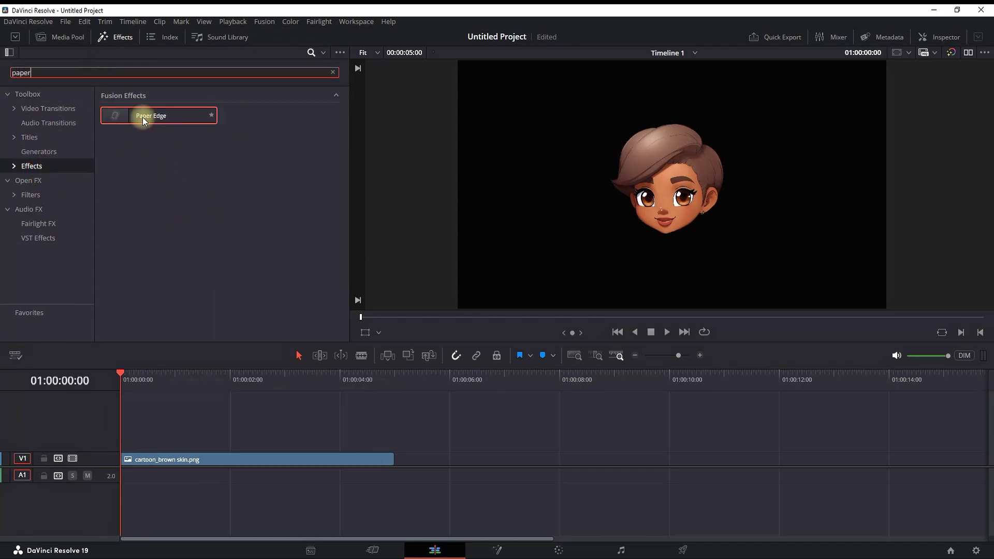
pyautogui.moveTo(142, 117); pyautogui.dragTo(221, 457)
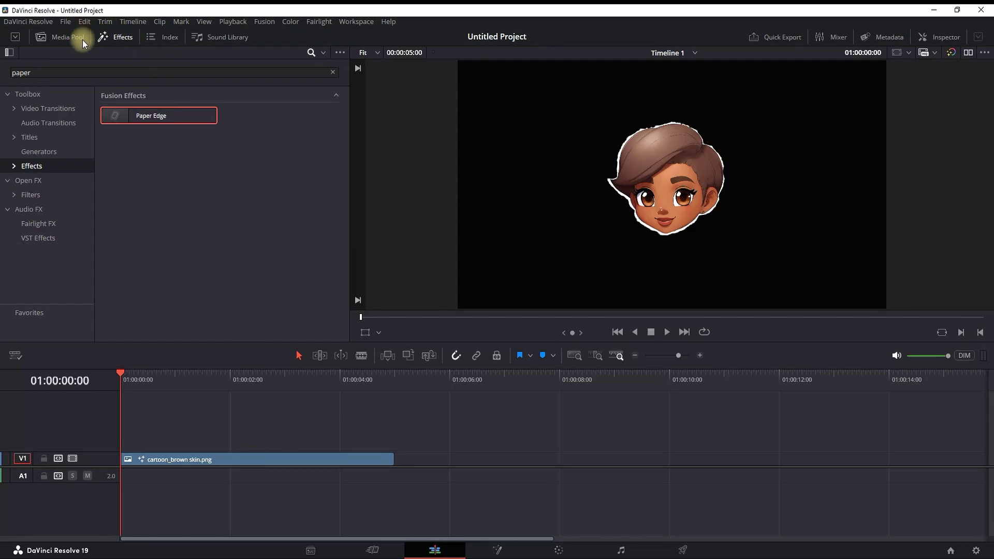
pyautogui.click(116, 37)
# Set the Paper Edge Edge Contrast to 0 in the Inspector
pyautogui.click(934, 34)
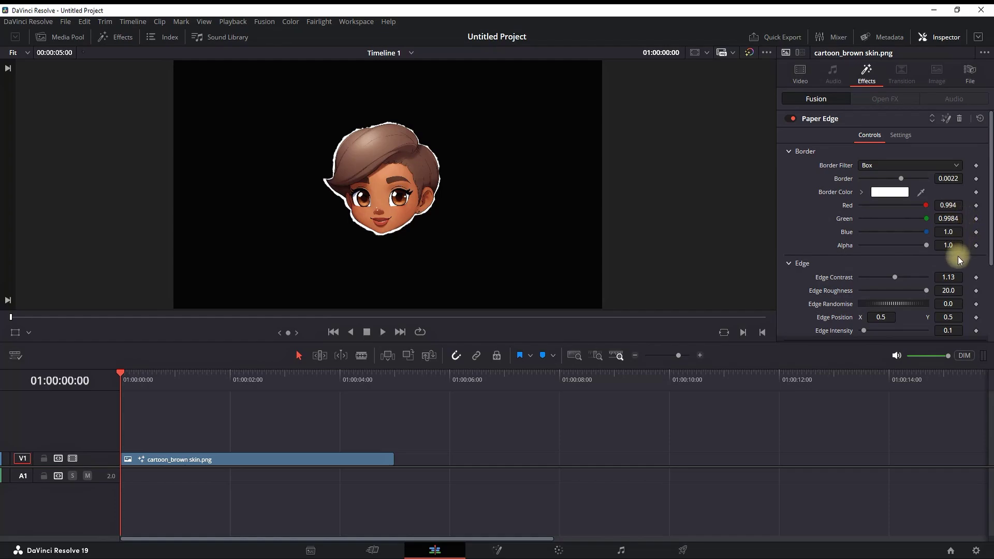
pyautogui.moveTo(893, 277); pyautogui.dragTo(863, 278)
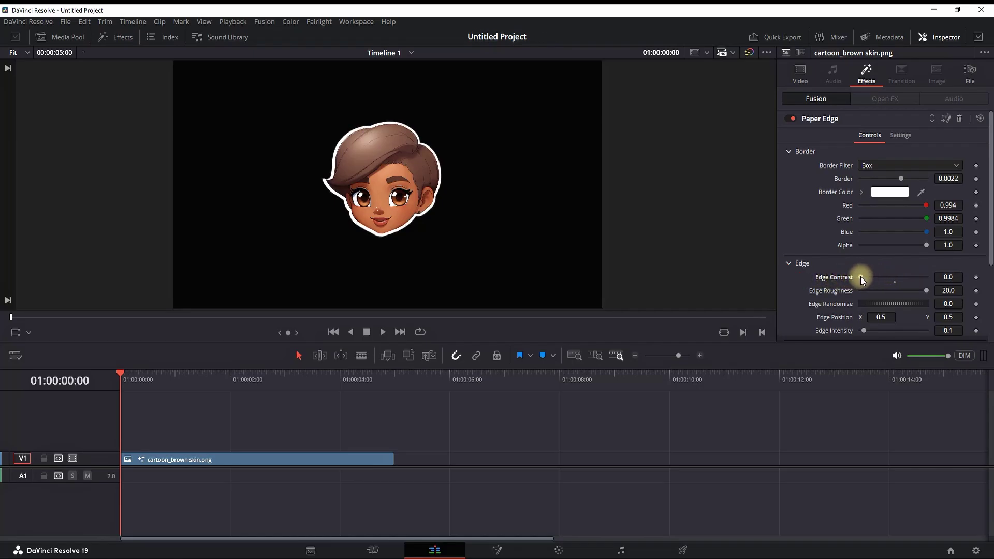
# Preview olive and light blue outline colours, then pick white as the Border Color
pyautogui.click(889, 192)
pyautogui.moveTo(566, 176); pyautogui.dragTo(785, 193)
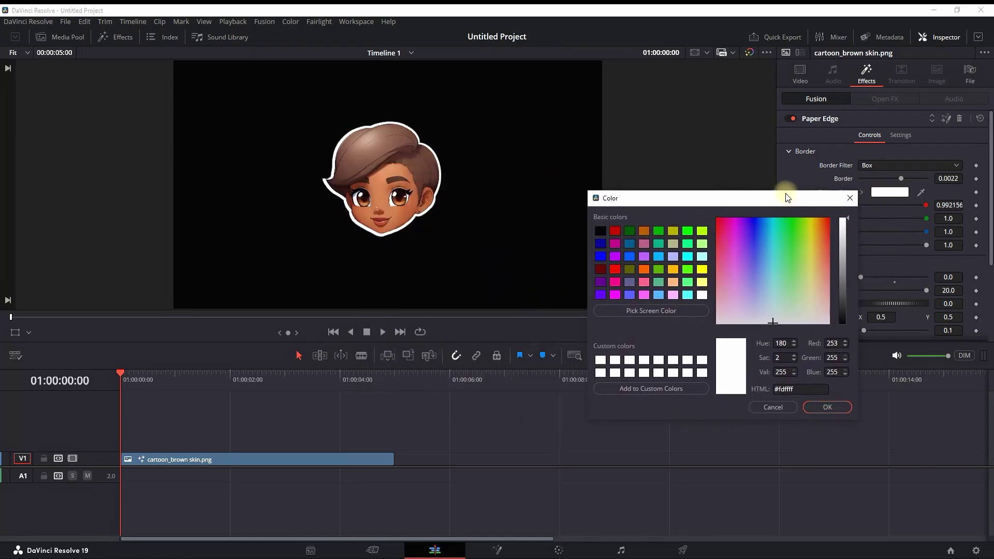
pyautogui.click(629, 269)
pyautogui.click(615, 269)
pyautogui.click(658, 257)
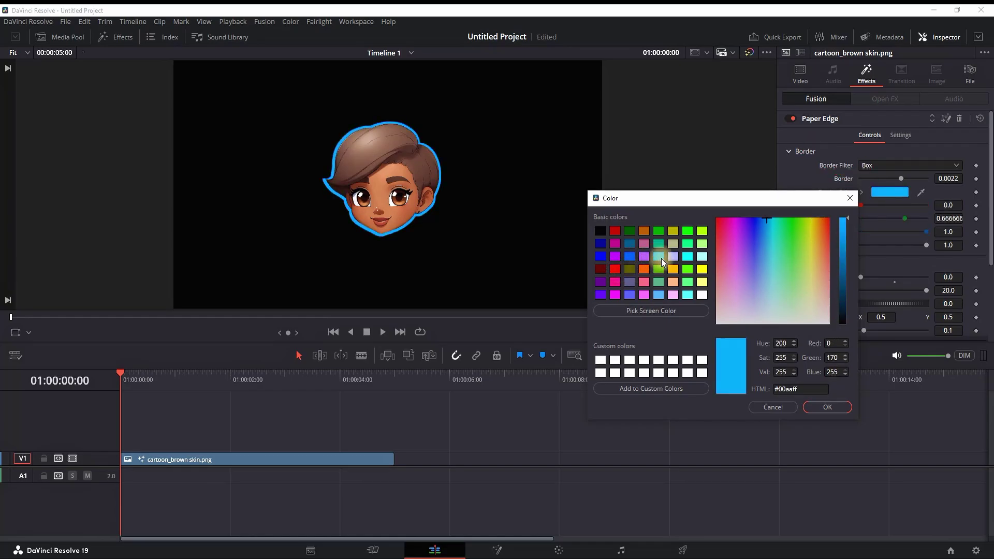
pyautogui.click(702, 295)
# Confirm the white border colour and widen the Paper Edge border to 0.0037
pyautogui.click(827, 407)
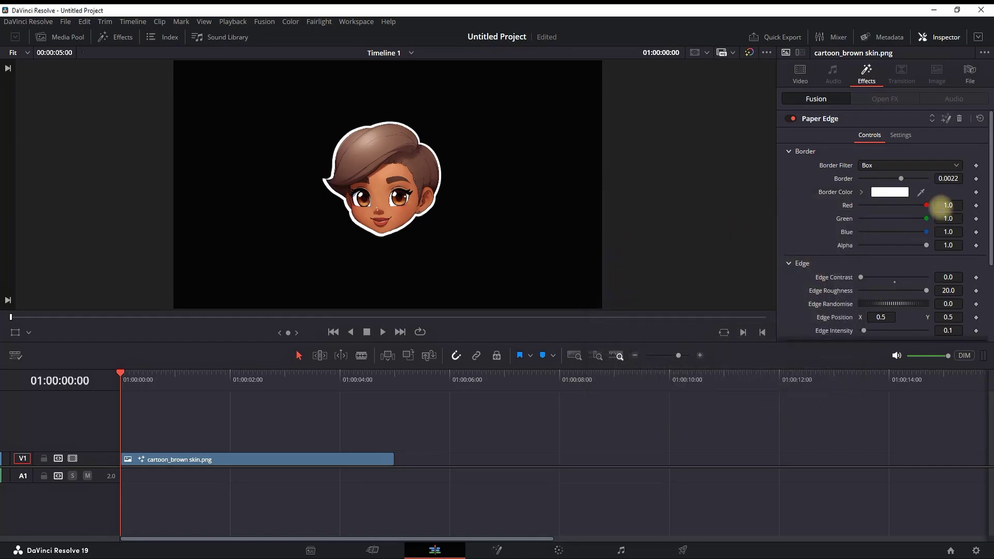
pyautogui.moveTo(902, 178)
pyautogui.mouseDown()
pyautogui.moveTo(939, 180)
pyautogui.moveTo(873, 178)
pyautogui.moveTo(907, 179)
pyautogui.mouseUp()
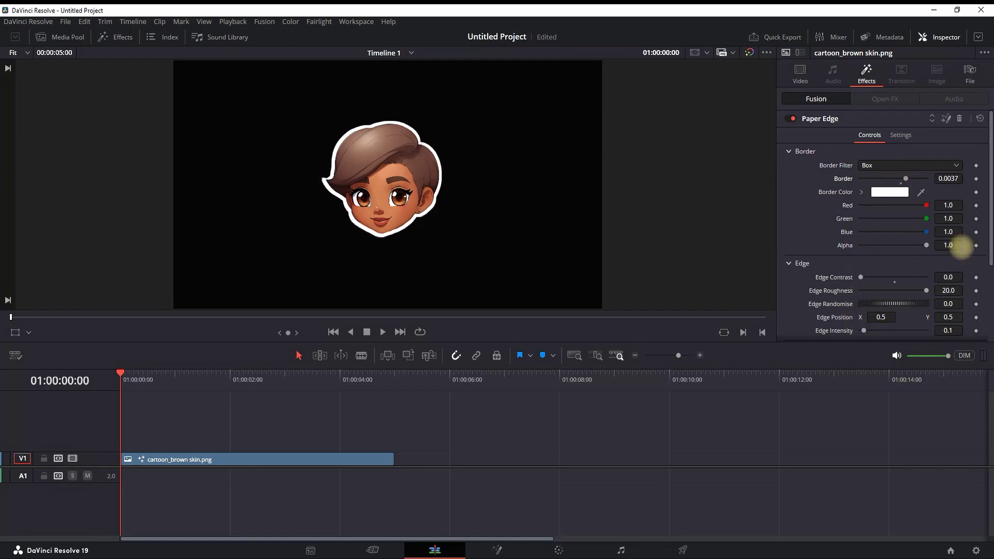
# Apply the Open FX Camera Shake effect, found by searching 'shake', to the V1 clip
pyautogui.click(116, 37)
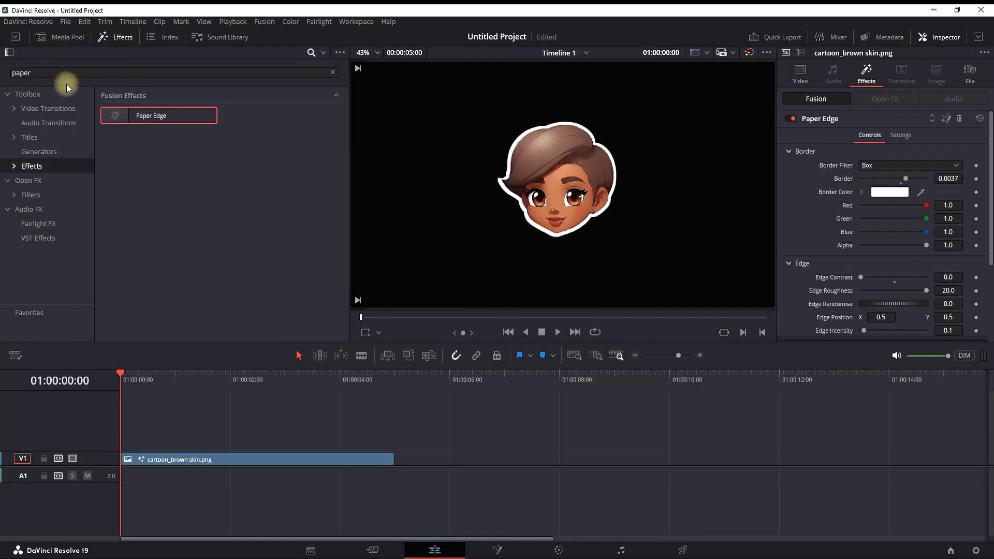
pyautogui.click(99, 72)
pyautogui.hotkey('ctrl', 'a')
pyautogui.write('shake')
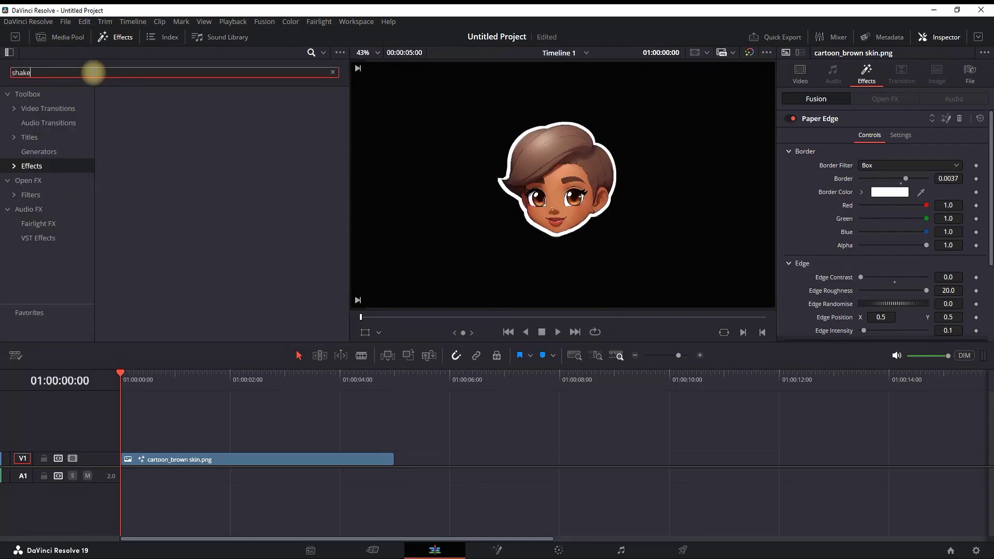
pyautogui.click(33, 184)
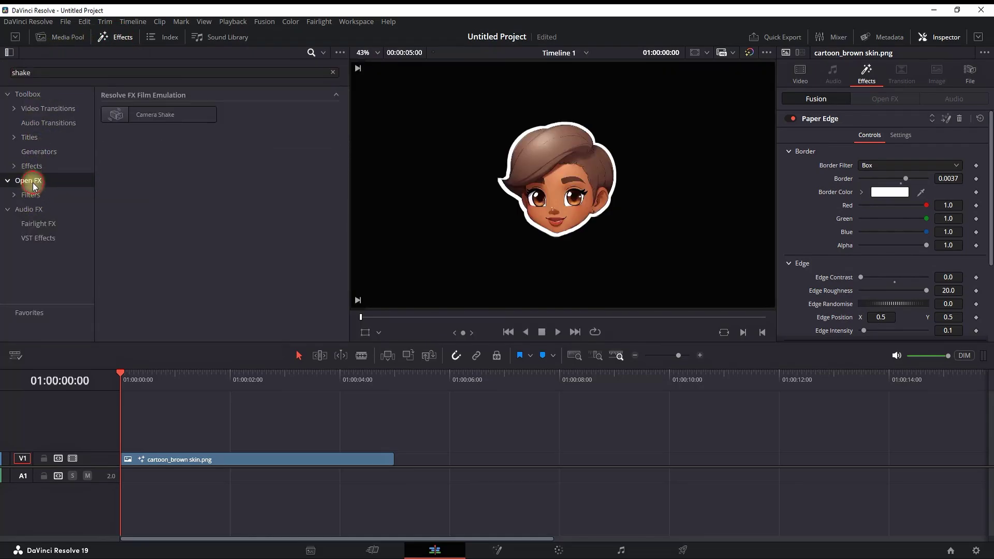
pyautogui.moveTo(133, 117); pyautogui.dragTo(225, 458)
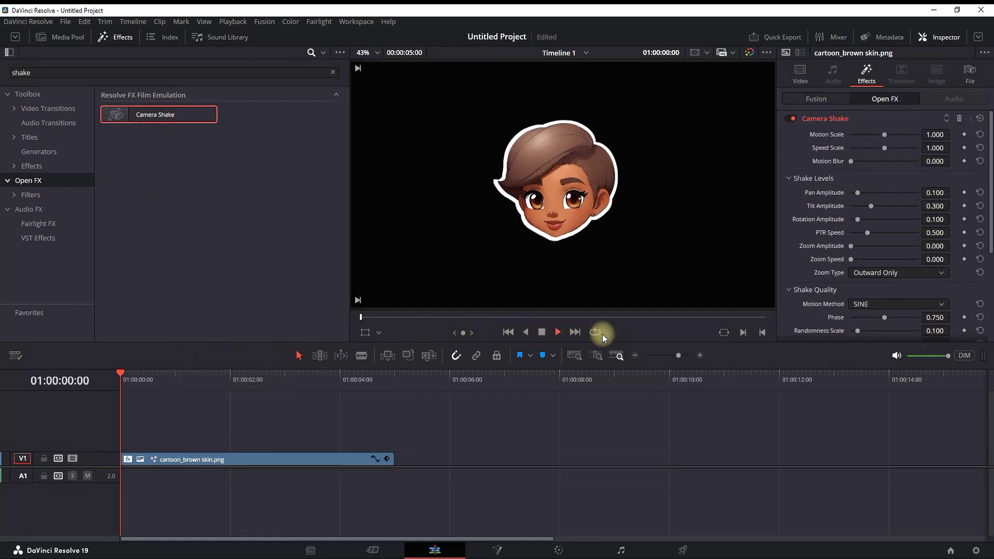
# Play the timeline to preview the outlined cartoon head shaking
pyautogui.click(558, 332)
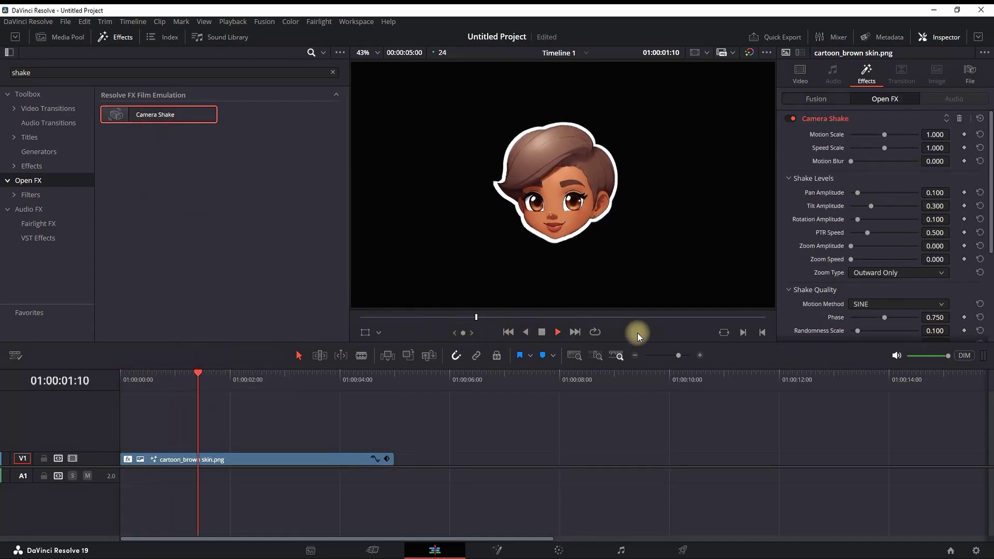